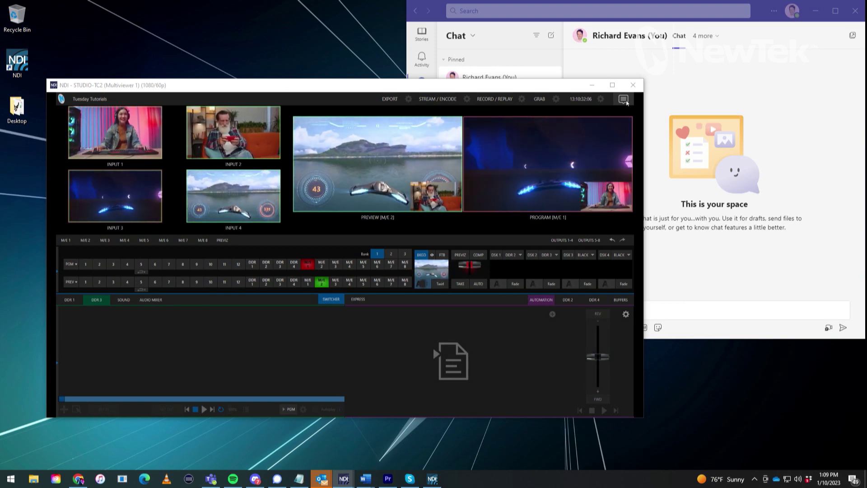
- Run an automatic transition between M/E 1 and M/E 2 in the remote switcher, and return to the original program source
{"action": "mouse_move", "coordinate": [545, 201]}
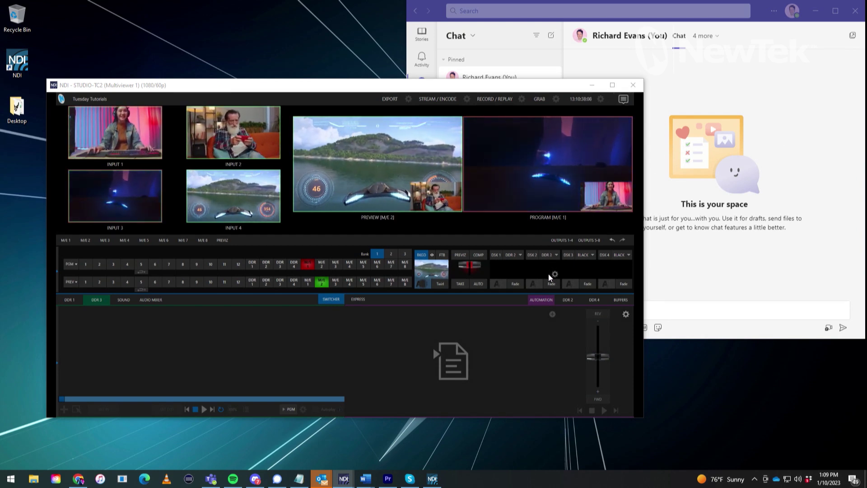
{"action": "left_click", "coordinate": [474, 284]}
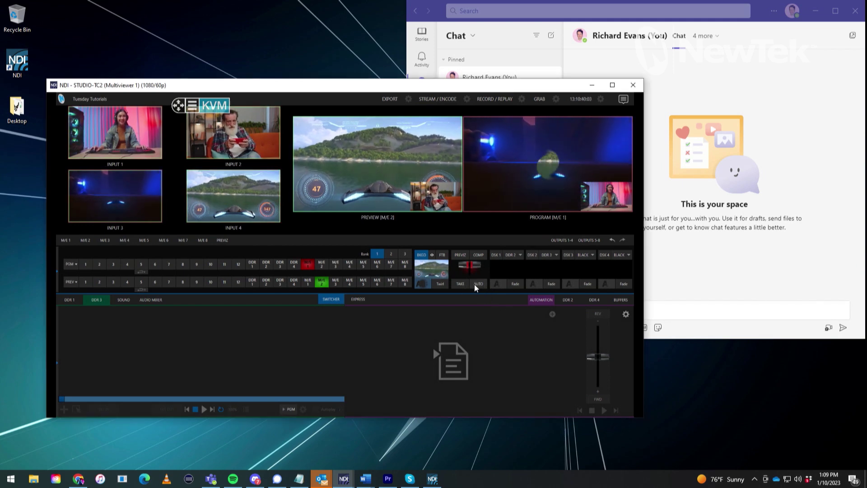
{"action": "left_click", "coordinate": [476, 284]}
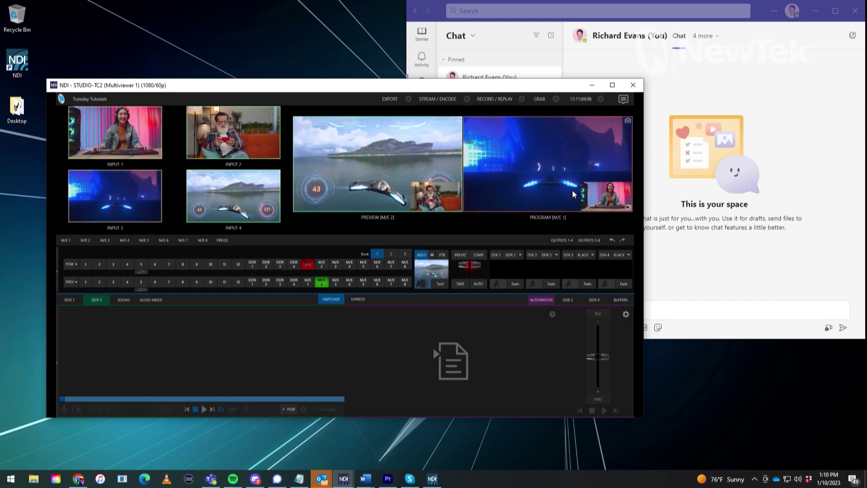
- Open the NDI Launcher, start the NDI Webcam tool, and close the launcher
{"action": "mouse_move", "coordinate": [578, 193]}
{"action": "double_click", "coordinate": [19, 71]}
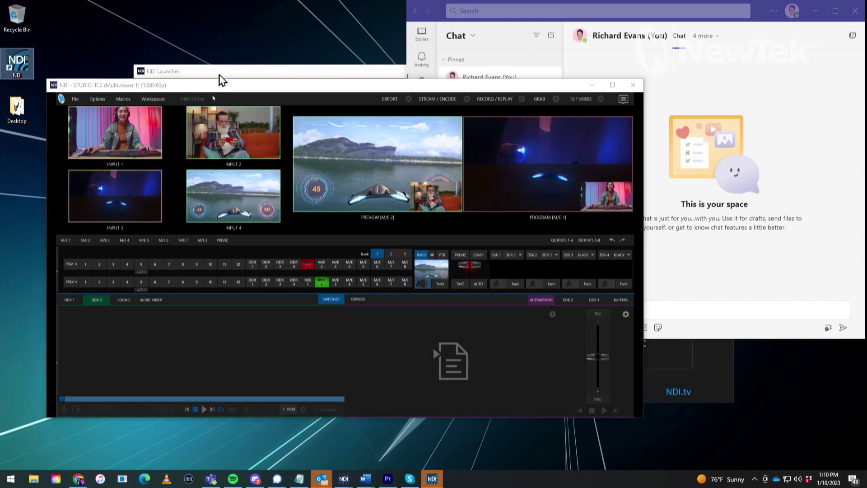
{"action": "left_click", "coordinate": [220, 75]}
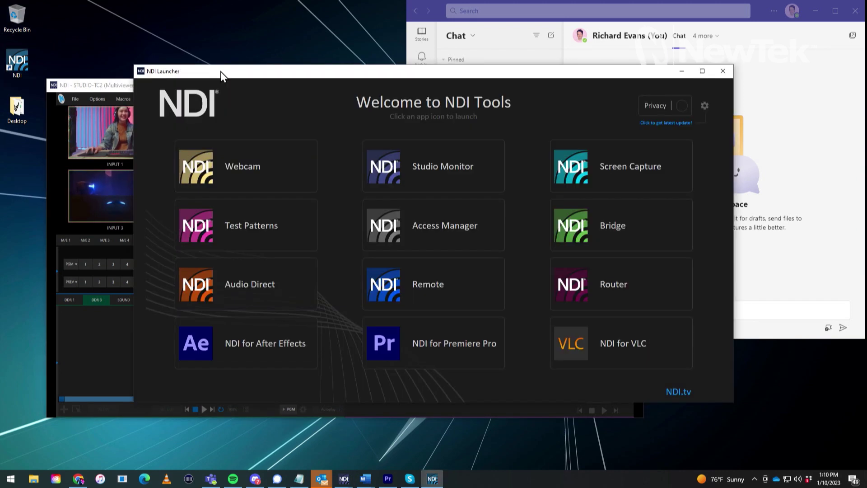
{"action": "left_click", "coordinate": [205, 177]}
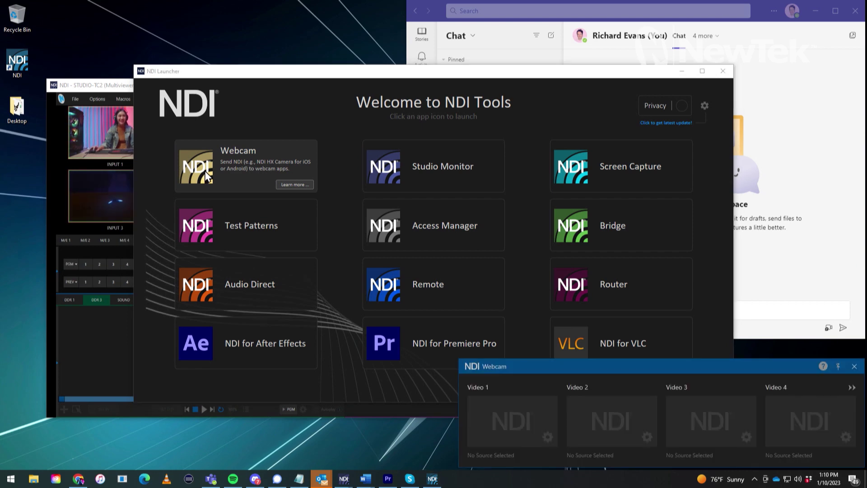
{"action": "left_click", "coordinate": [723, 73]}
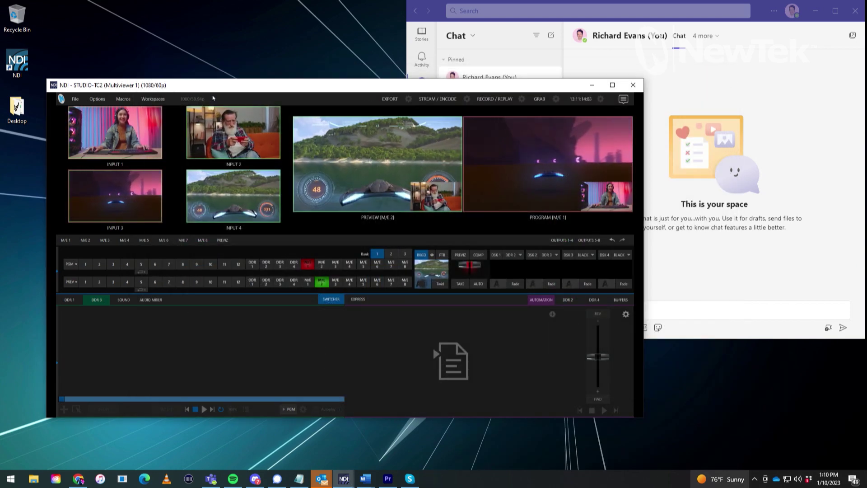
- Bring up the running NDI Webcam window from the system tray and nudge it slightly into place
{"action": "left_click", "coordinate": [754, 479]}
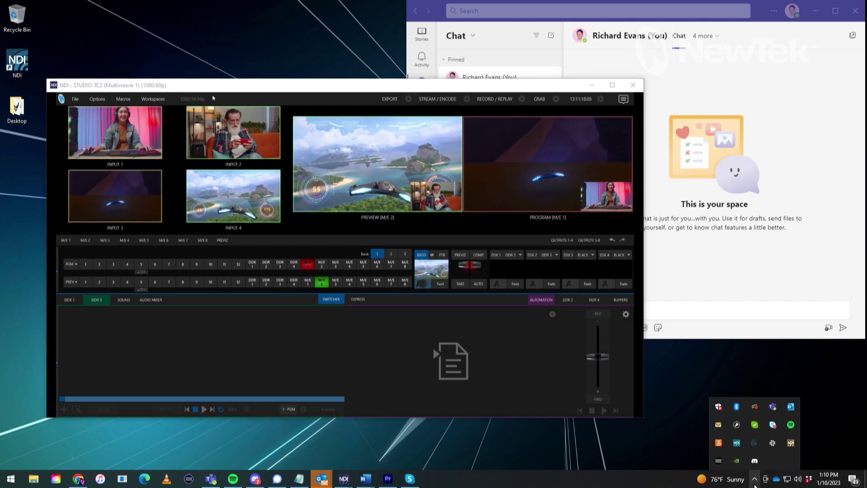
{"action": "left_click", "coordinate": [791, 444]}
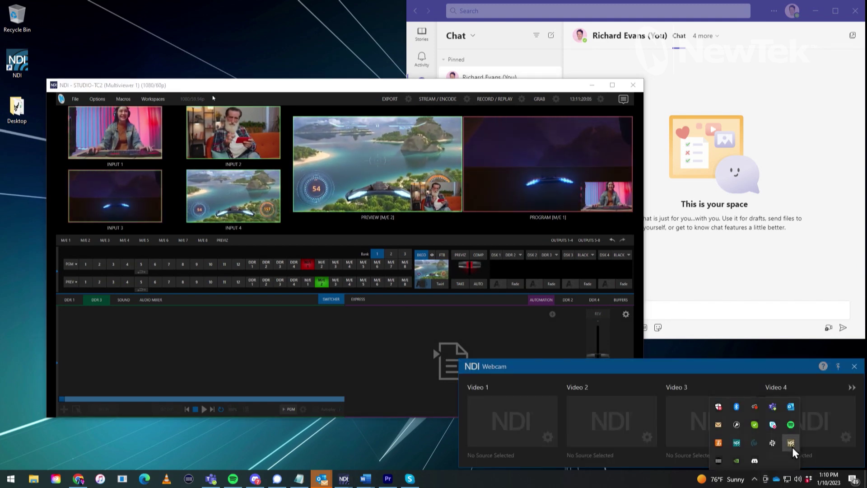
{"action": "mouse_move", "coordinate": [781, 366]}
{"action": "left_mouse_down"}
{"action": "mouse_move", "coordinate": [755, 358]}
{"action": "mouse_move", "coordinate": [615, 367]}
{"action": "mouse_move", "coordinate": [772, 370]}
{"action": "left_mouse_up"}
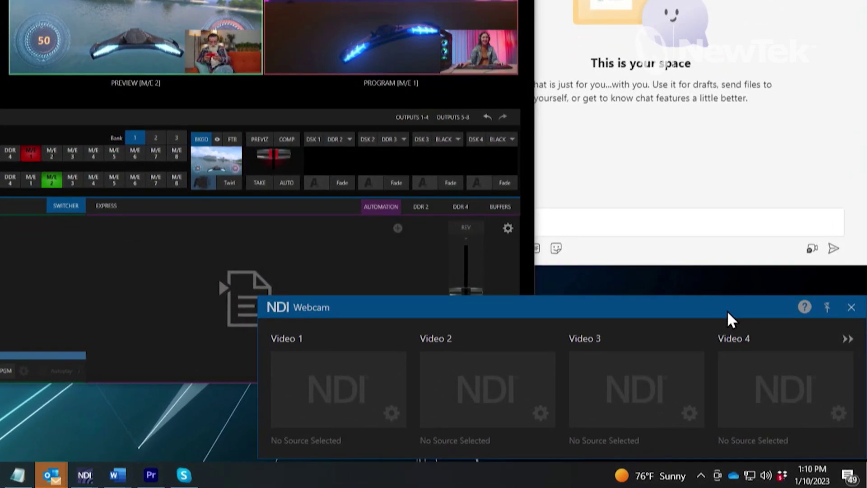
{"action": "left_click_drag", "start_coordinate": [727, 311], "coordinate": [727, 311]}
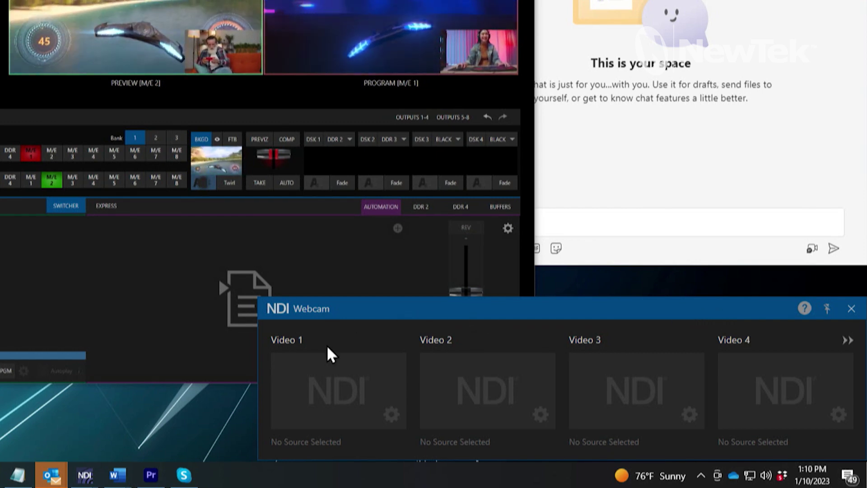
- Set the Video 1 source in NDI Webcam to MIX 1 of STUDIO-TC2
{"action": "left_click", "coordinate": [390, 413]}
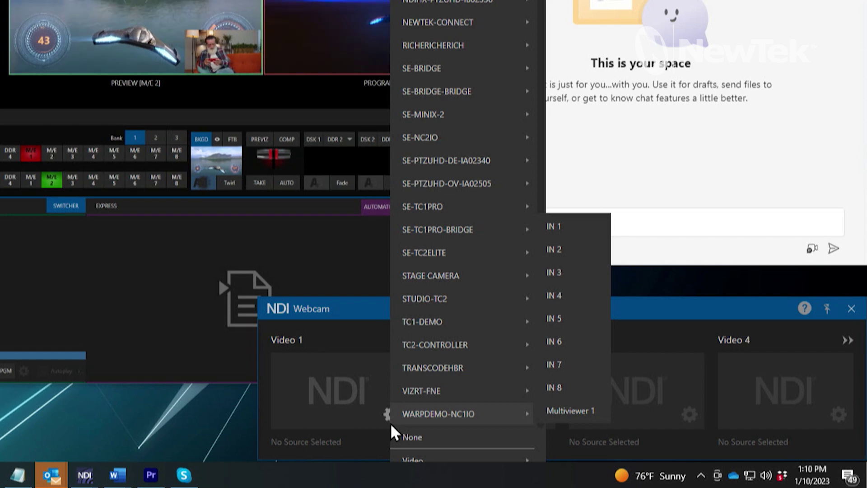
{"action": "mouse_move", "coordinate": [457, 299]}
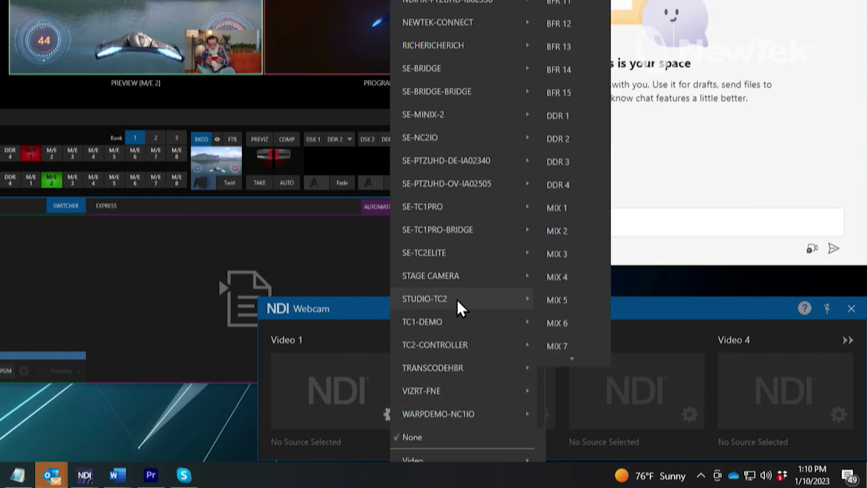
{"action": "left_click", "coordinate": [589, 211]}
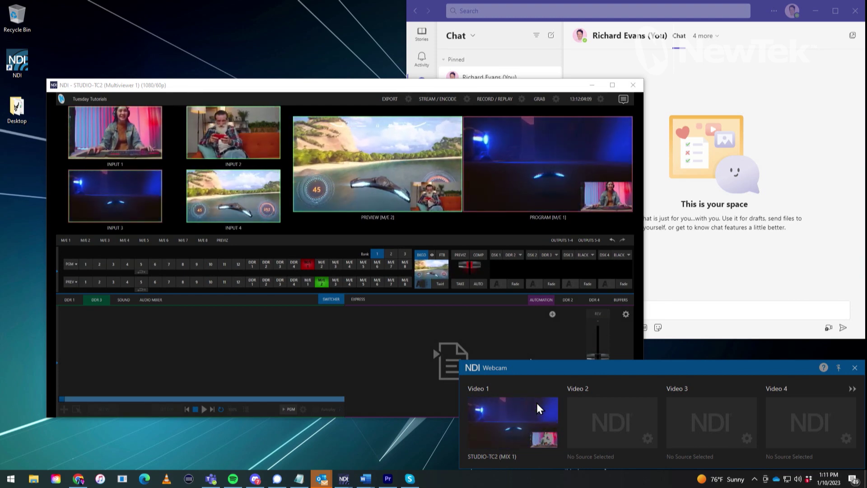
- Switch to Microsoft Teams and open the Devices settings
{"action": "left_click", "coordinate": [673, 3]}
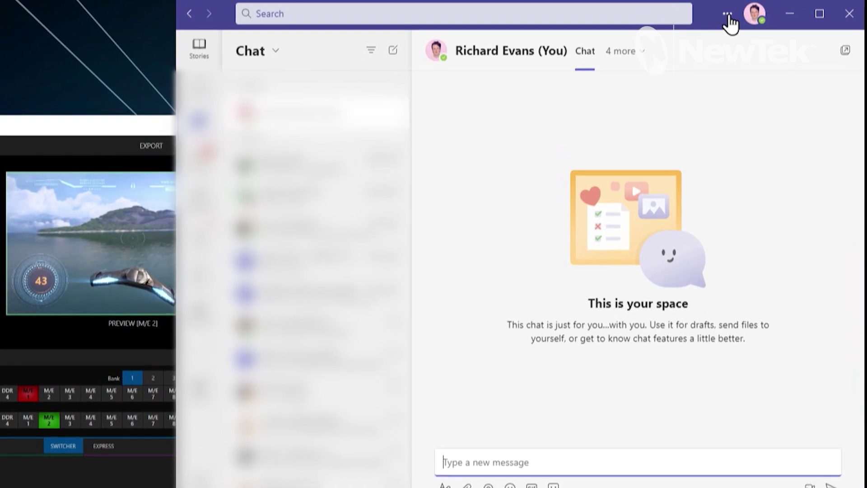
{"action": "left_click", "coordinate": [774, 12]}
{"action": "left_click", "coordinate": [686, 49]}
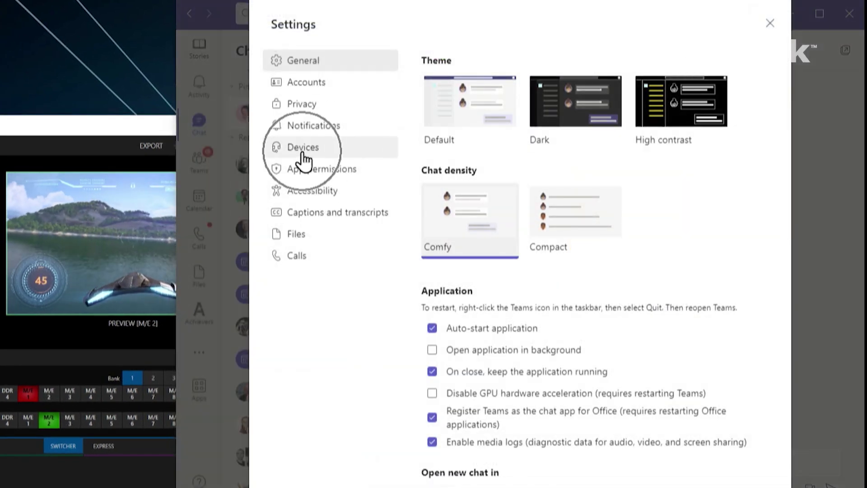
{"action": "left_click", "coordinate": [302, 154]}
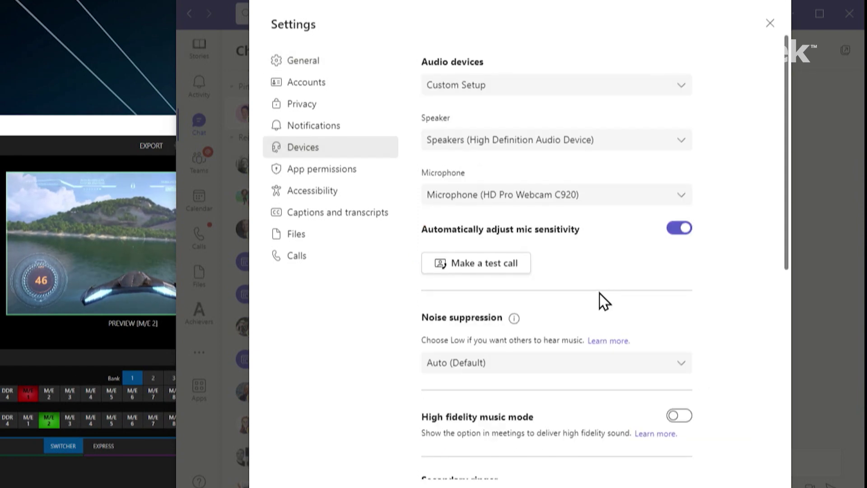
- Set the Teams camera to NDI Webcam Video 1
{"action": "scroll", "coordinate": [599, 294], "scroll_direction": "down", "scroll_amount": 5}
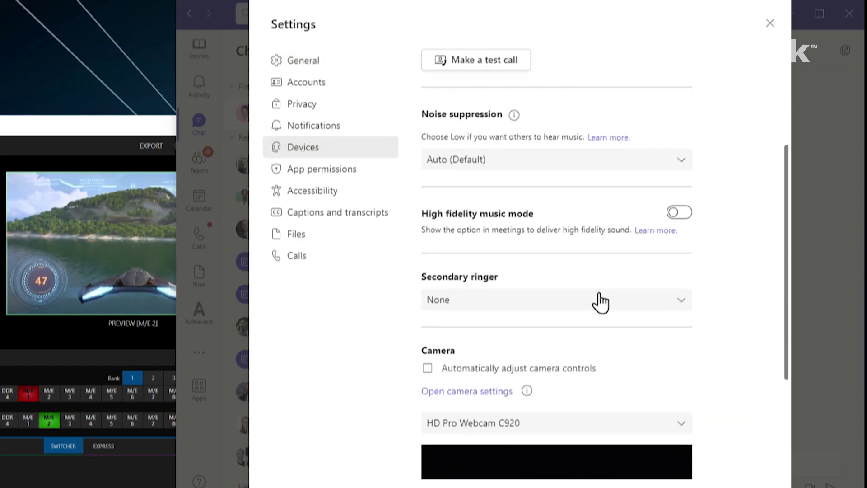
{"action": "scroll", "coordinate": [600, 302], "scroll_direction": "down", "scroll_amount": 4}
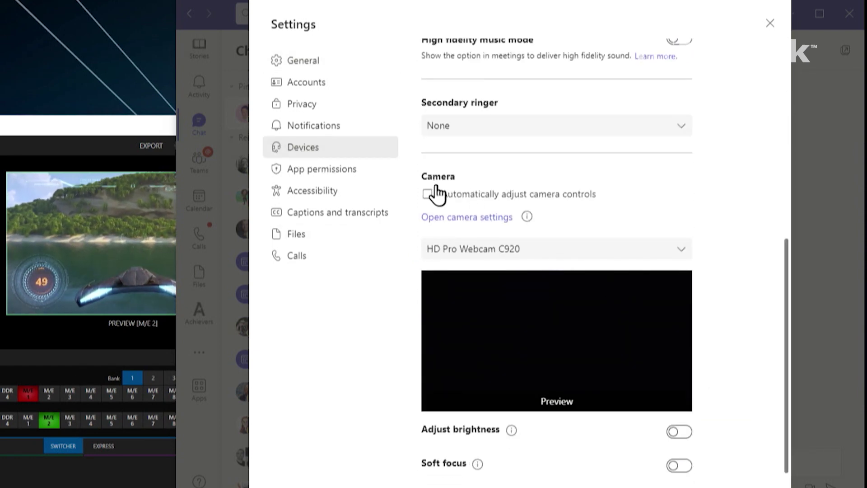
{"action": "left_click", "coordinate": [472, 253]}
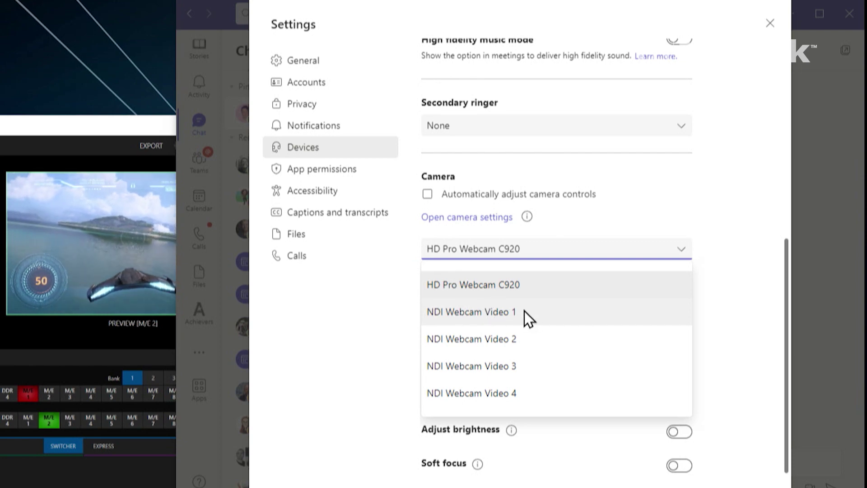
{"action": "left_click", "coordinate": [495, 311]}
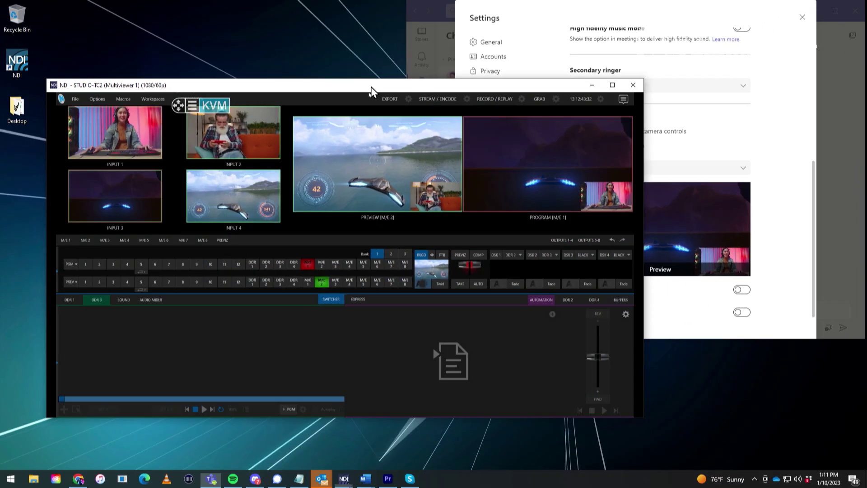
- Move the switcher's multiviewer window clear of the Teams settings and run an automatic transition to check the camera preview
{"action": "left_click_drag", "start_coordinate": [119, 134], "coordinate": [162, 72]}
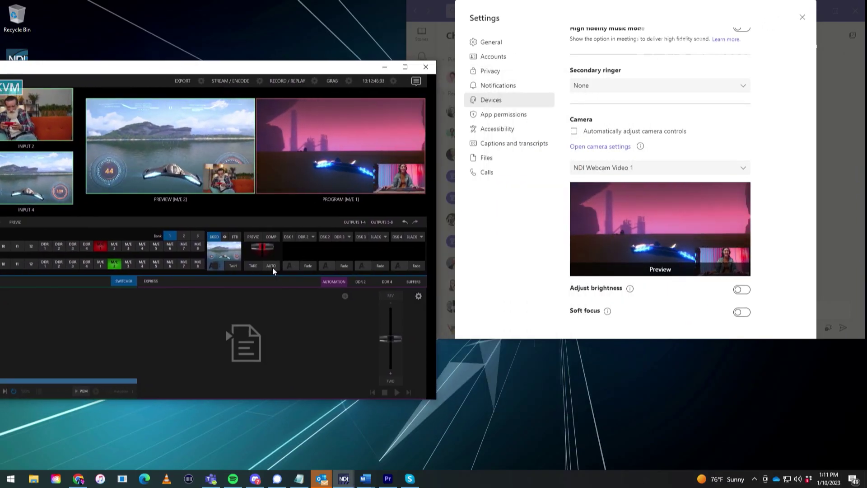
{"action": "left_click", "coordinate": [273, 267]}
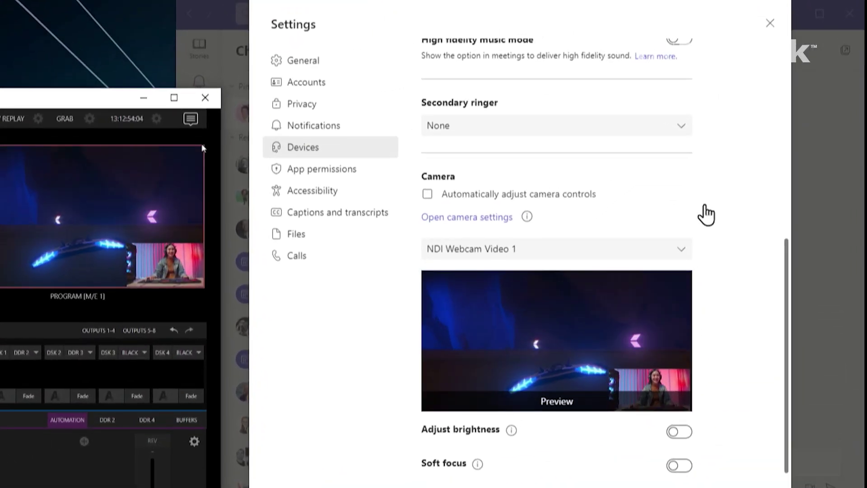
- Set the Teams microphone to NDI Webcam 1 (NewTek NDI Audio) and close the settings
{"action": "left_click", "coordinate": [750, 293]}
{"action": "scroll", "coordinate": [749, 303], "scroll_direction": "up", "scroll_amount": 6}
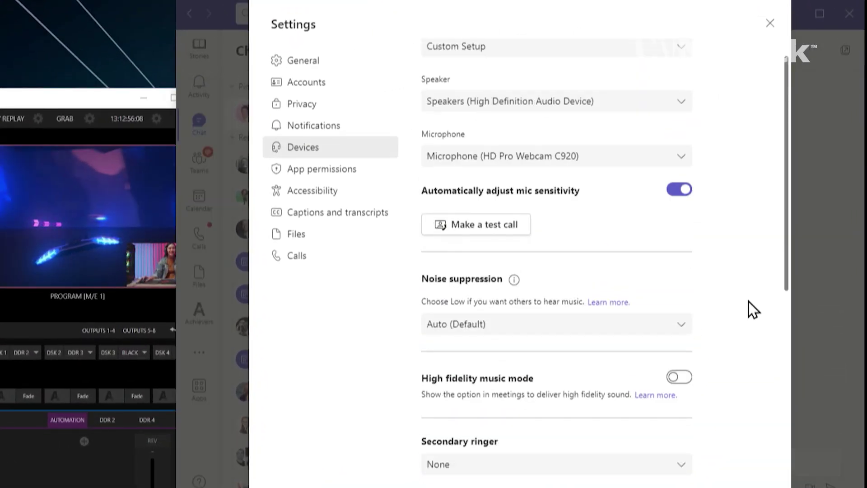
{"action": "scroll", "coordinate": [749, 302], "scroll_direction": "up", "scroll_amount": 1}
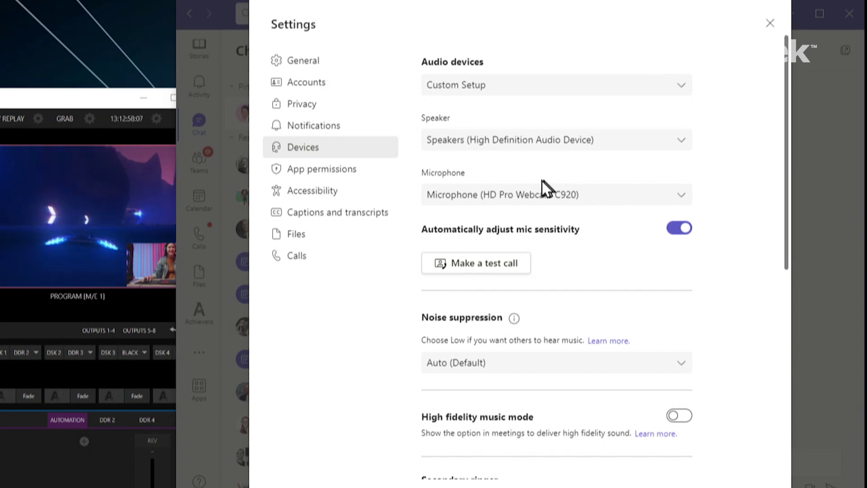
{"action": "left_click", "coordinate": [494, 195]}
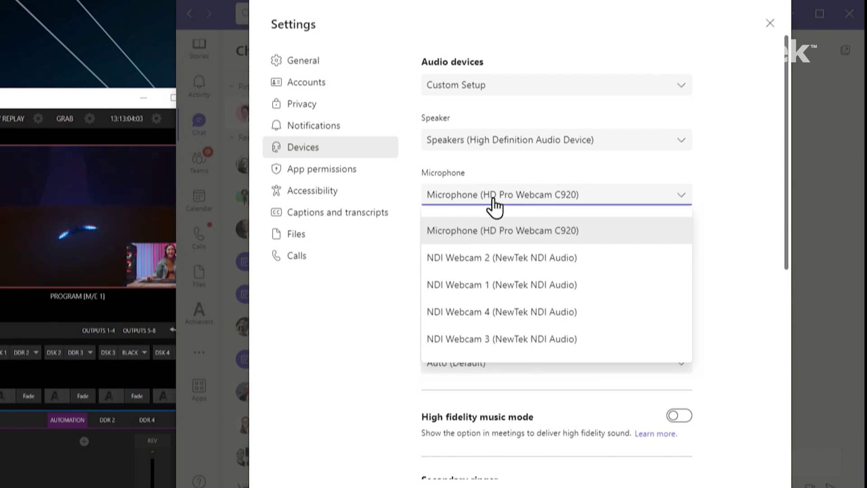
{"action": "left_click", "coordinate": [481, 285]}
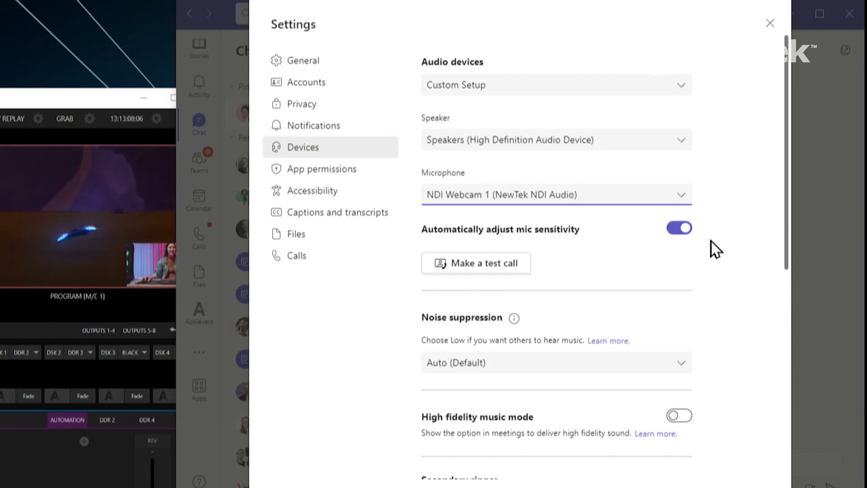
{"action": "left_click", "coordinate": [770, 25]}
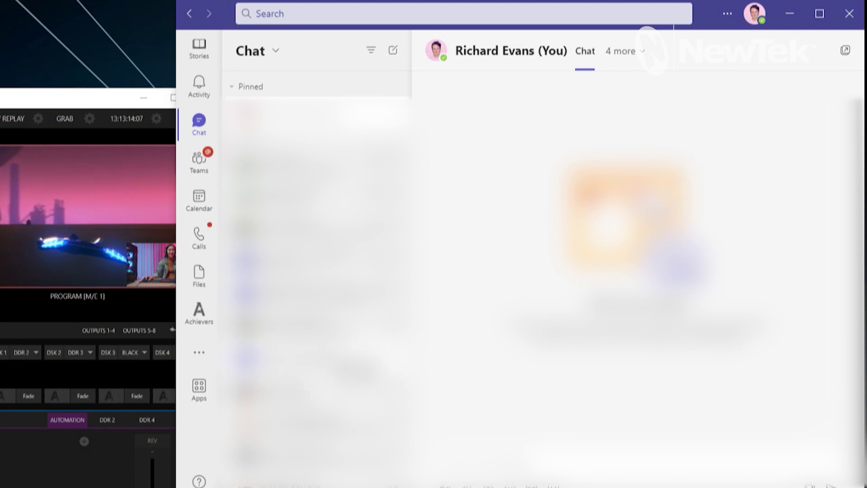
- Open the chat with a contact and start a video call
{"action": "left_click", "coordinate": [384, 113]}
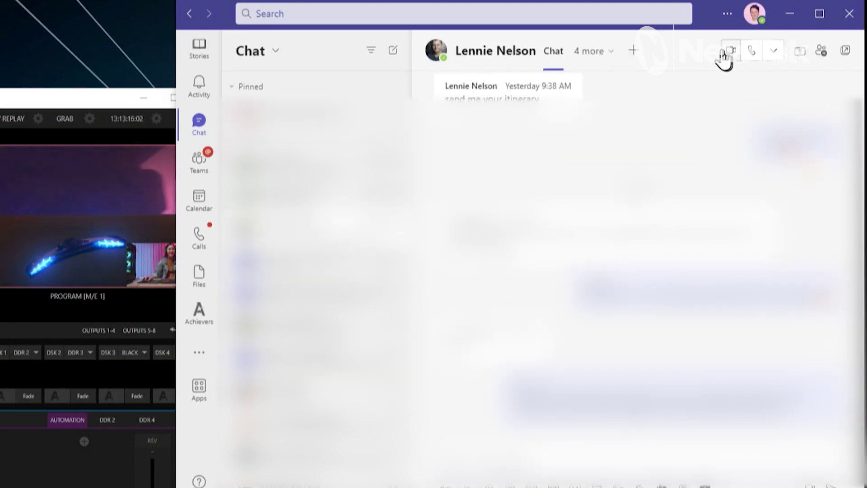
{"action": "left_click", "coordinate": [726, 53]}
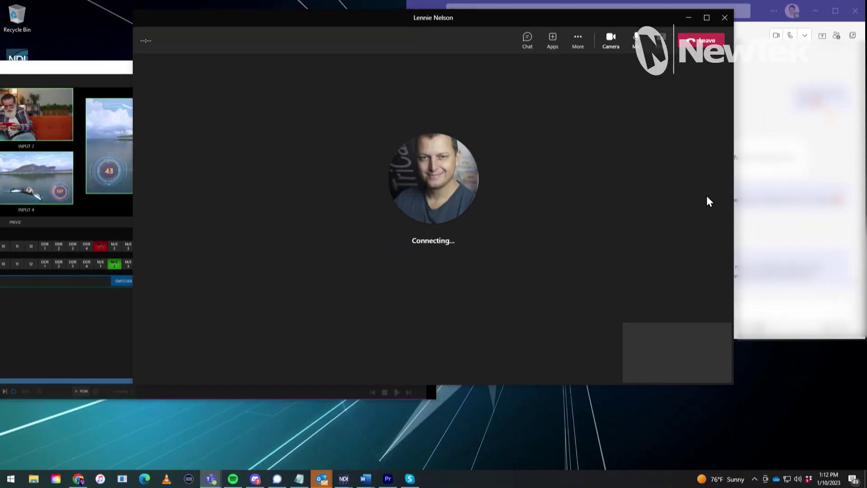